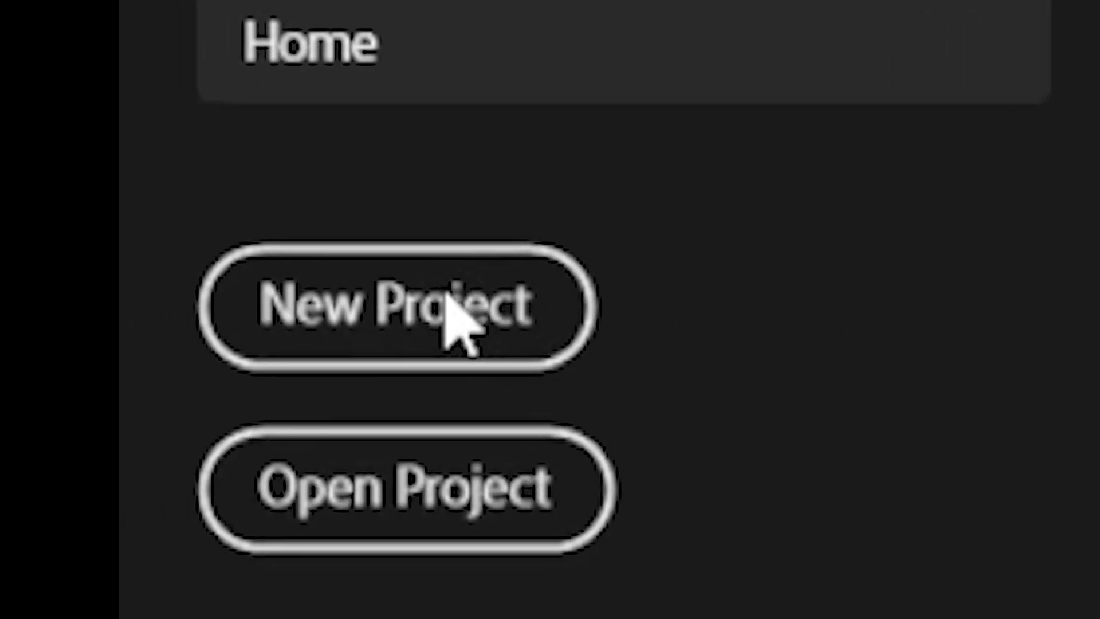
# Create a new project named boblogi in the default location.
pyautogui.click(448, 290)
pyautogui.click(545, 273)
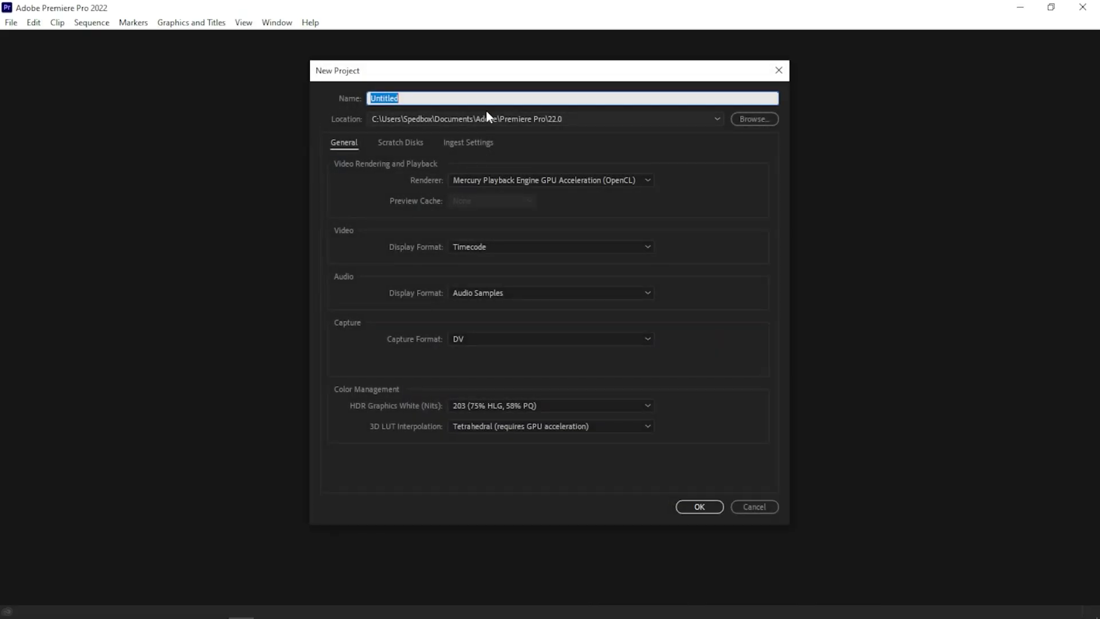
pyautogui.press('BackSpace')
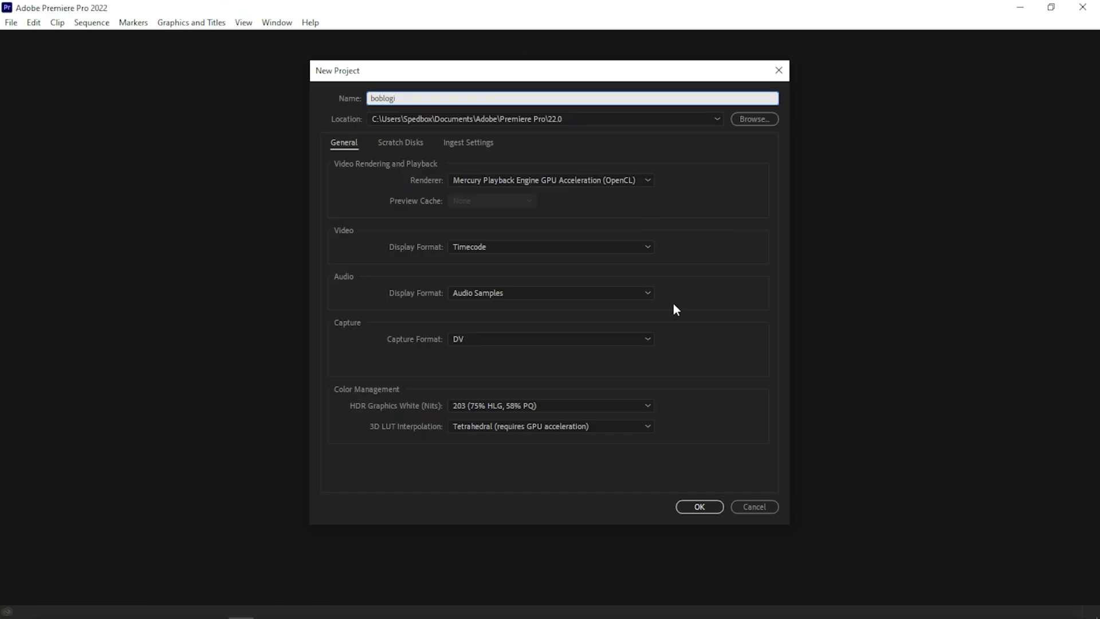
pyautogui.click(706, 509)
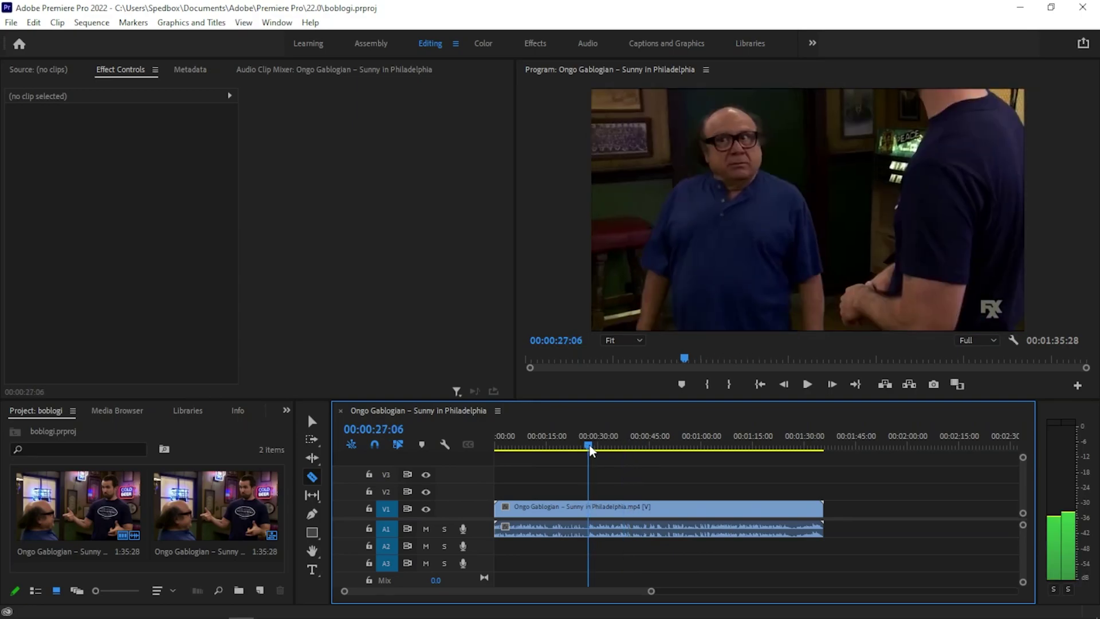
# Split the clip with the Razor tool at about 27 seconds, where the gallery scene begins.
pyautogui.moveTo(593, 447); pyautogui.dragTo(590, 448)
pyautogui.press('space')
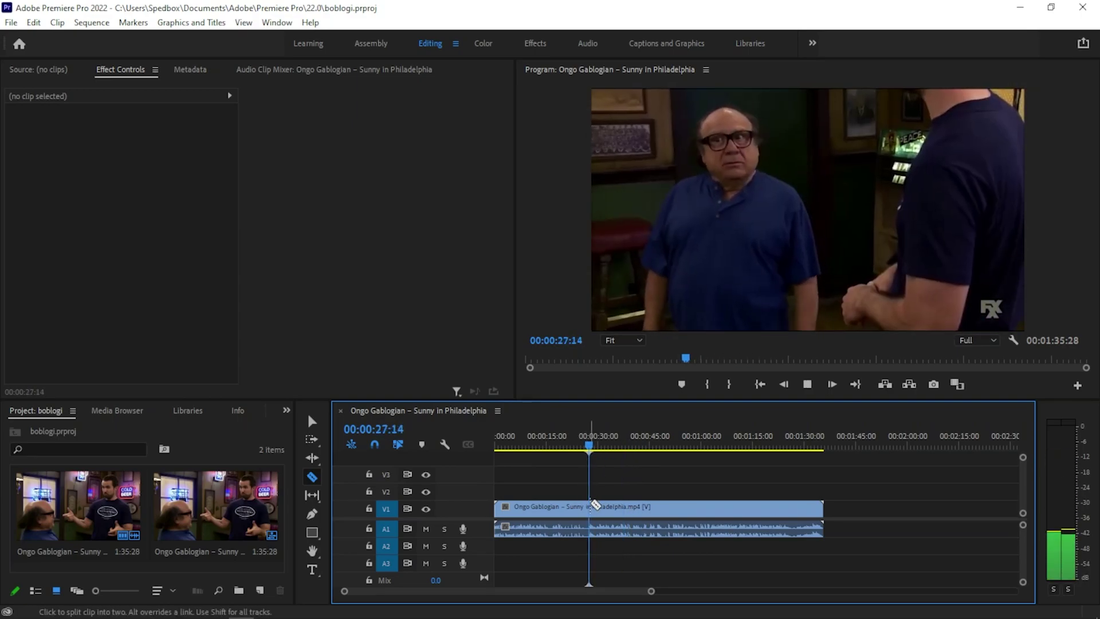
pyautogui.press('space')
pyautogui.click(594, 507)
pyautogui.press('space')
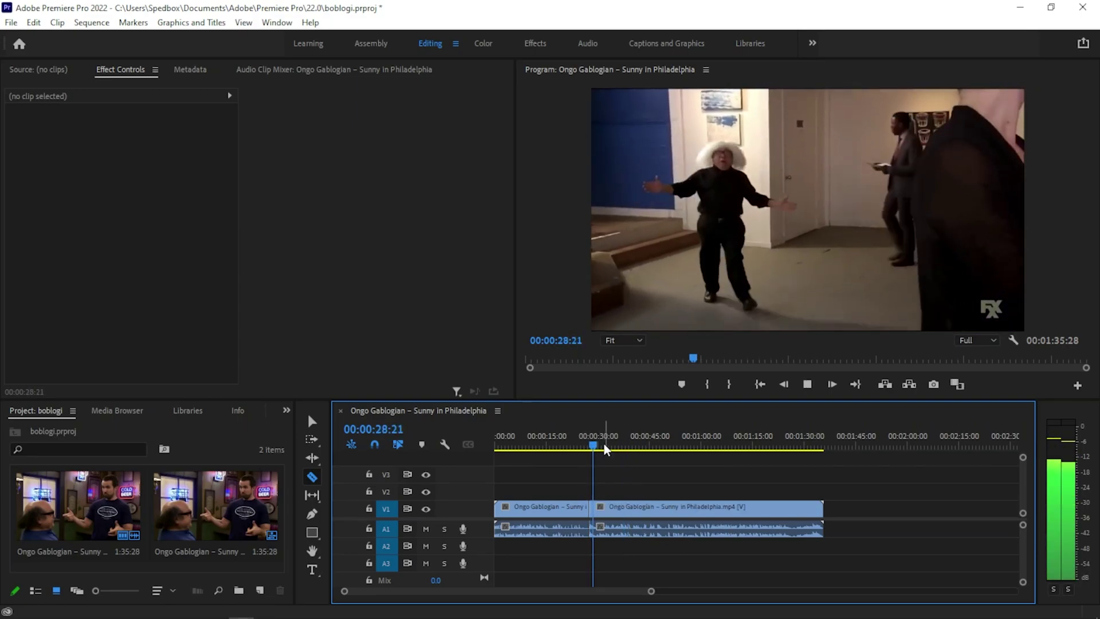
# Remove the section before the cut and move the remaining clip to the start of the sequence.
pyautogui.click(312, 422)
pyautogui.moveTo(623, 509); pyautogui.dragTo(527, 515)
# Split the clip at 00:00:27:19 and delete the part after the cut.
pyautogui.moveTo(532, 447); pyautogui.dragTo(575, 445)
pyautogui.press('space')
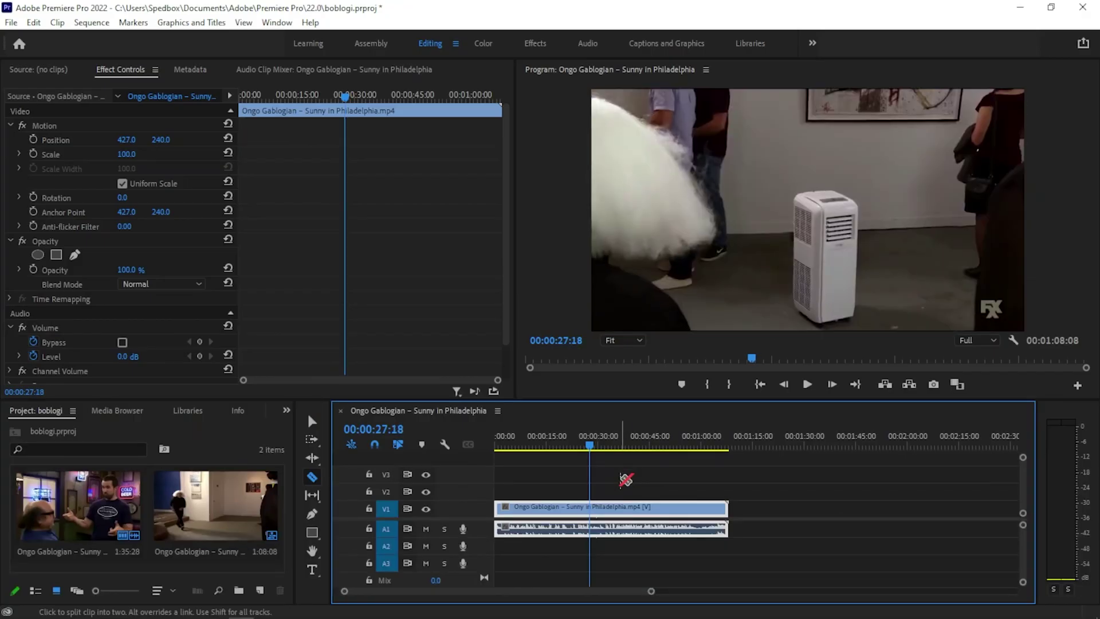
pyautogui.press('Right')
pyautogui.press('Right')
pyautogui.click(591, 507)
pyautogui.press('v')
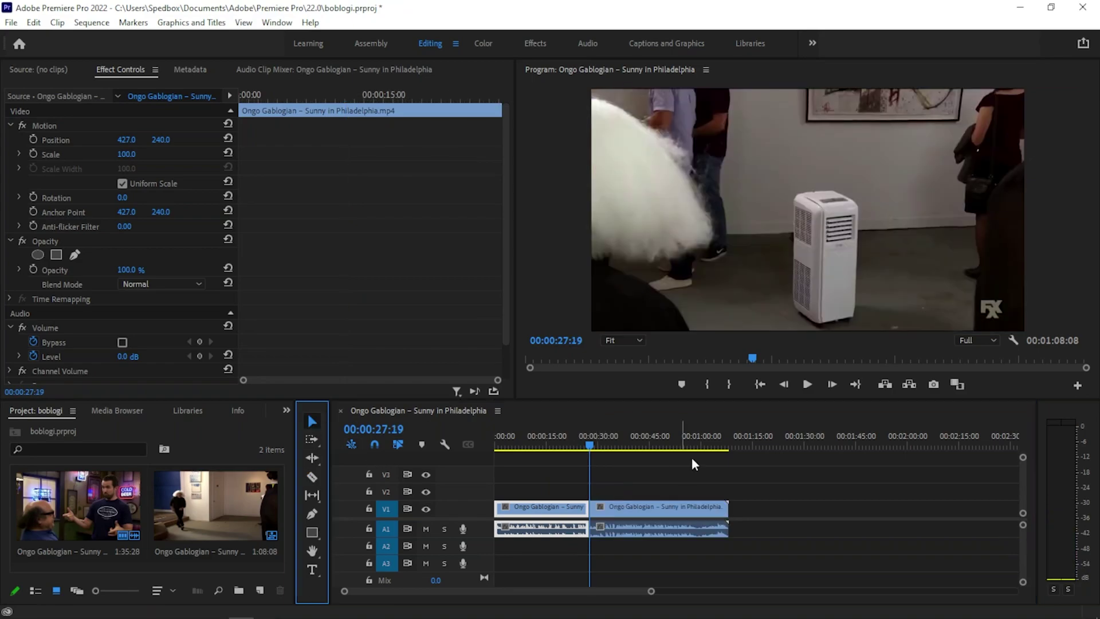
pyautogui.press('Delete')
# Run Scene Edit Detection on the trimmed clip, applying a cut at each detected cut point.
pyautogui.press('Home')
pyautogui.rightClick(557, 511)
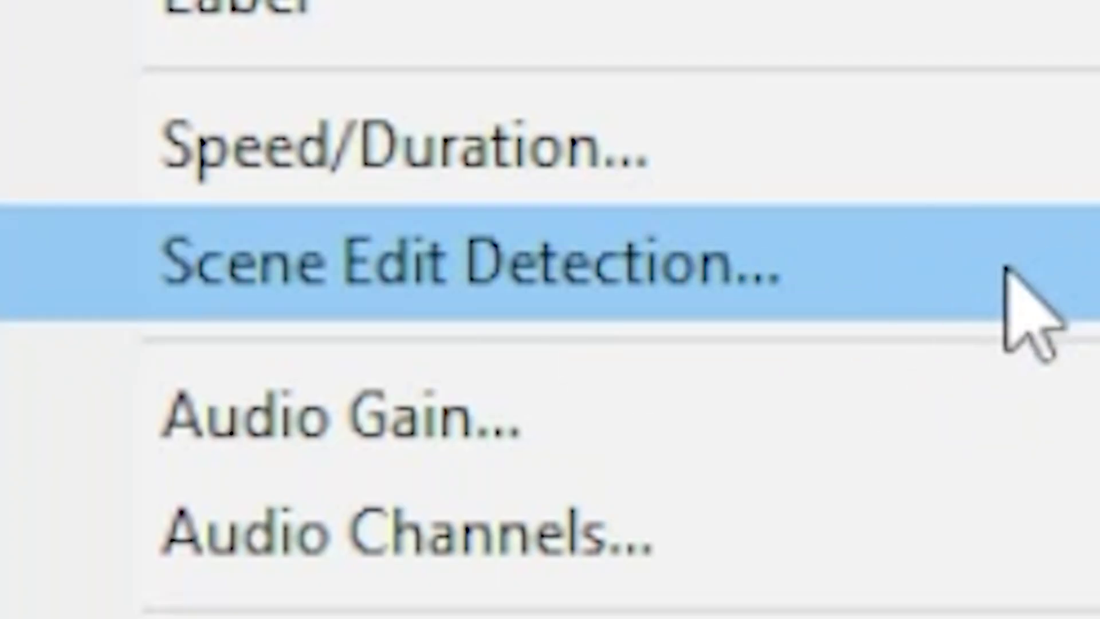
pyautogui.click(966, 276)
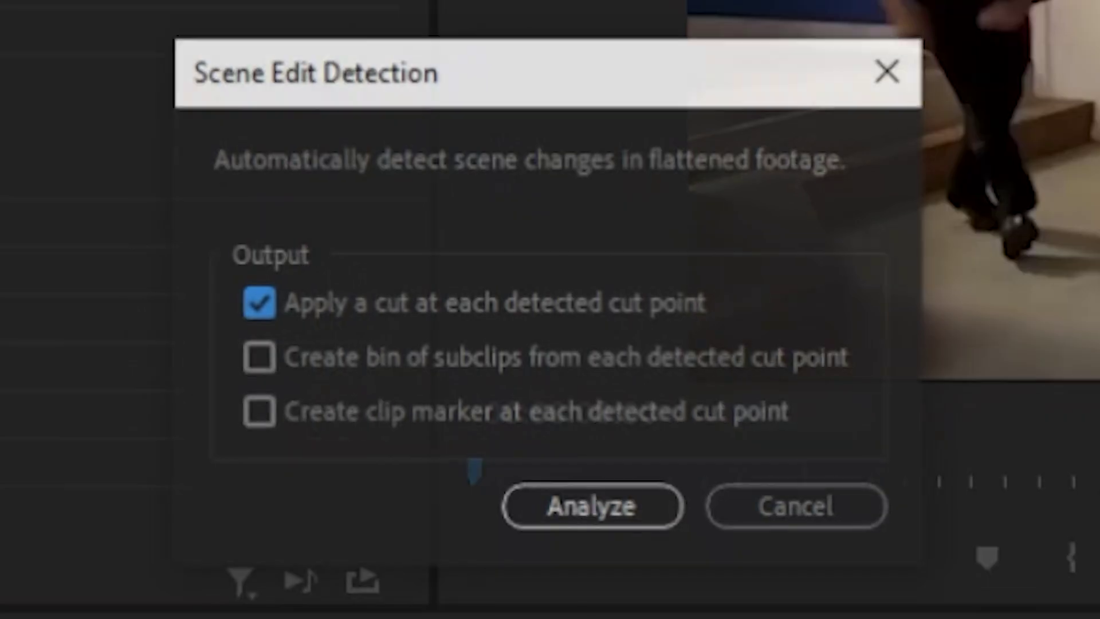
pyautogui.click(578, 515)
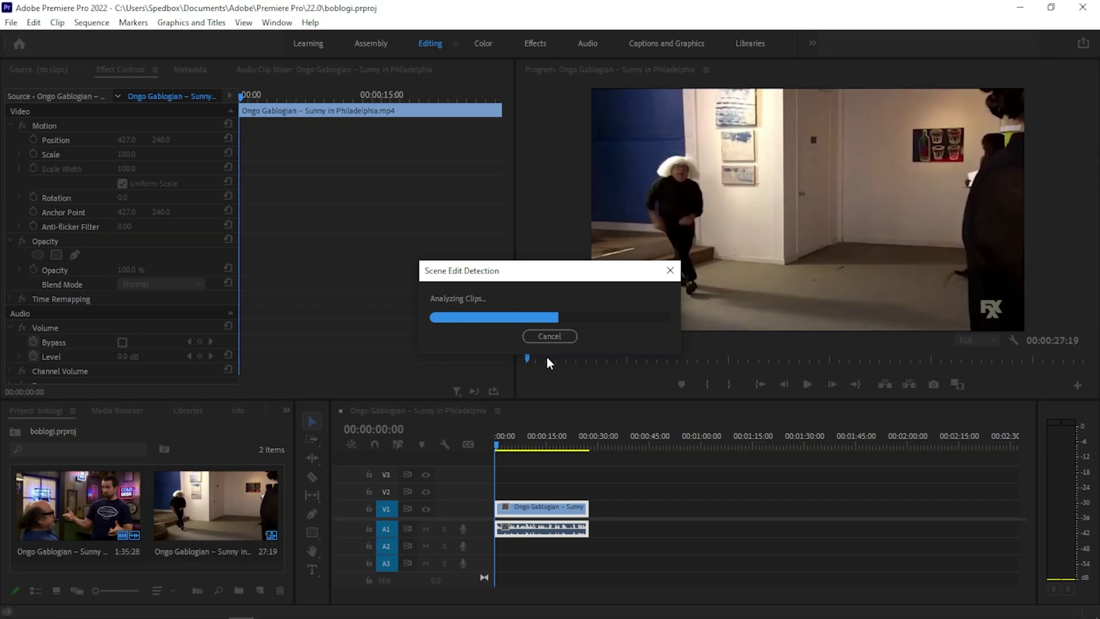
# Replace the cut clips with a linked After Effects composition and save the After Effects project as boblerp.aep.
pyautogui.rightClick(526, 508)
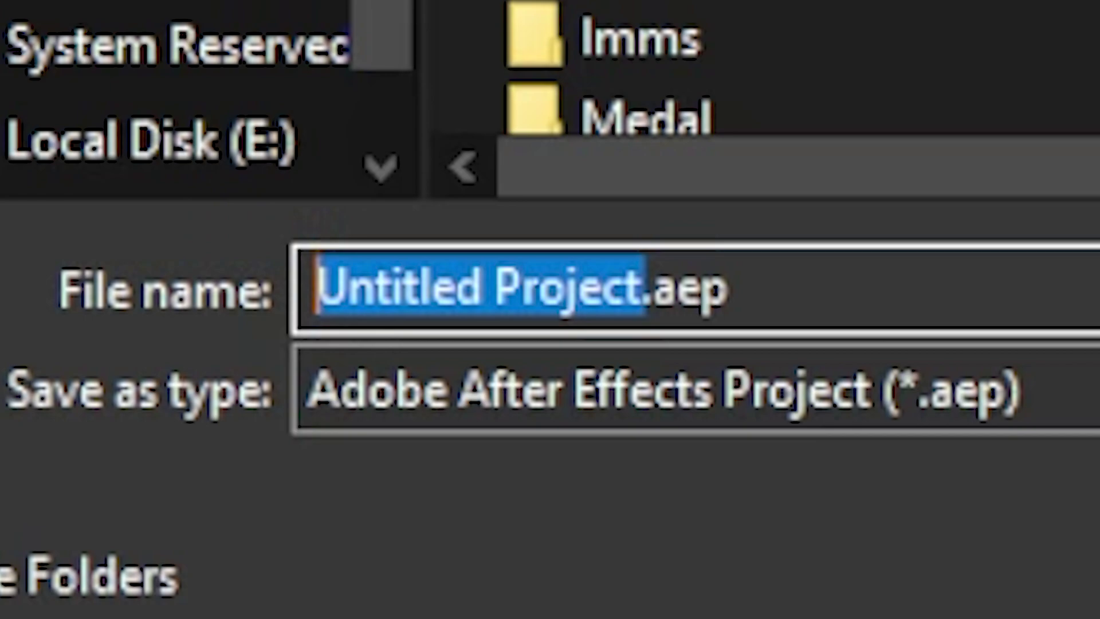
pyautogui.write('boblerp.ae')
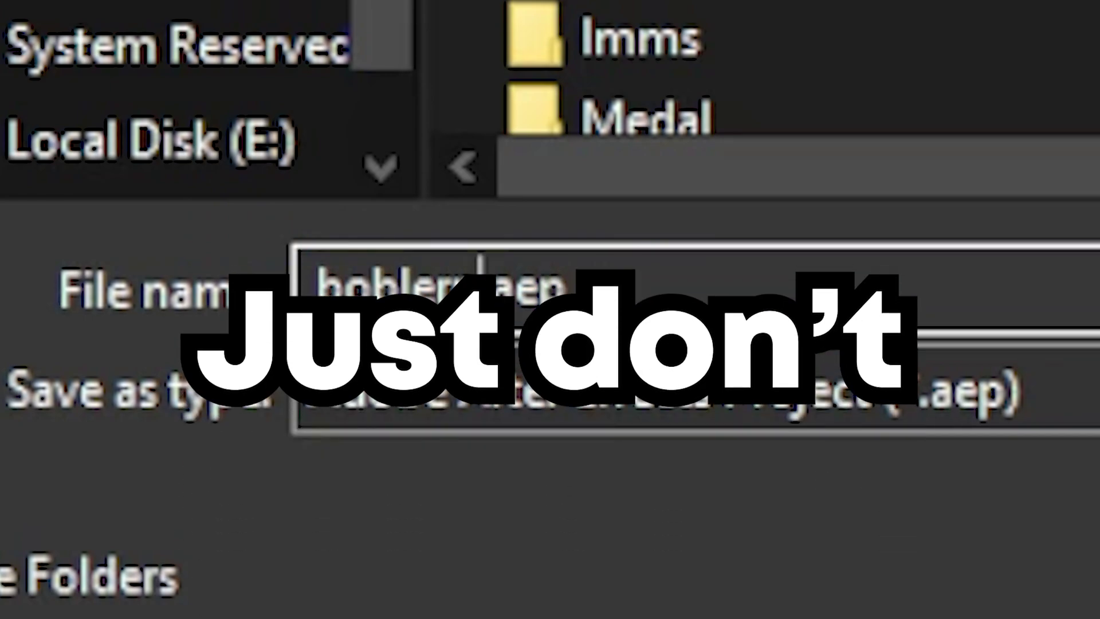
pyautogui.write('p')
pyautogui.press('Return')
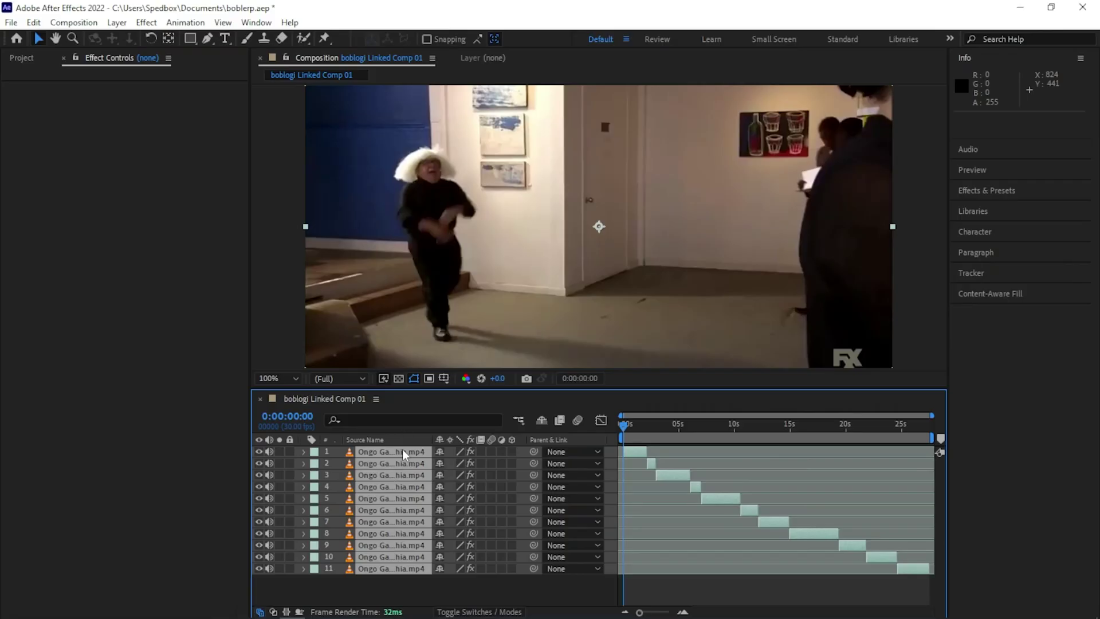
# Open the footage in the Layer view and paint over the man in the white wig with an enlarged Roto Brush.
pyautogui.doubleClick(403, 450)
pyautogui.click(393, 576)
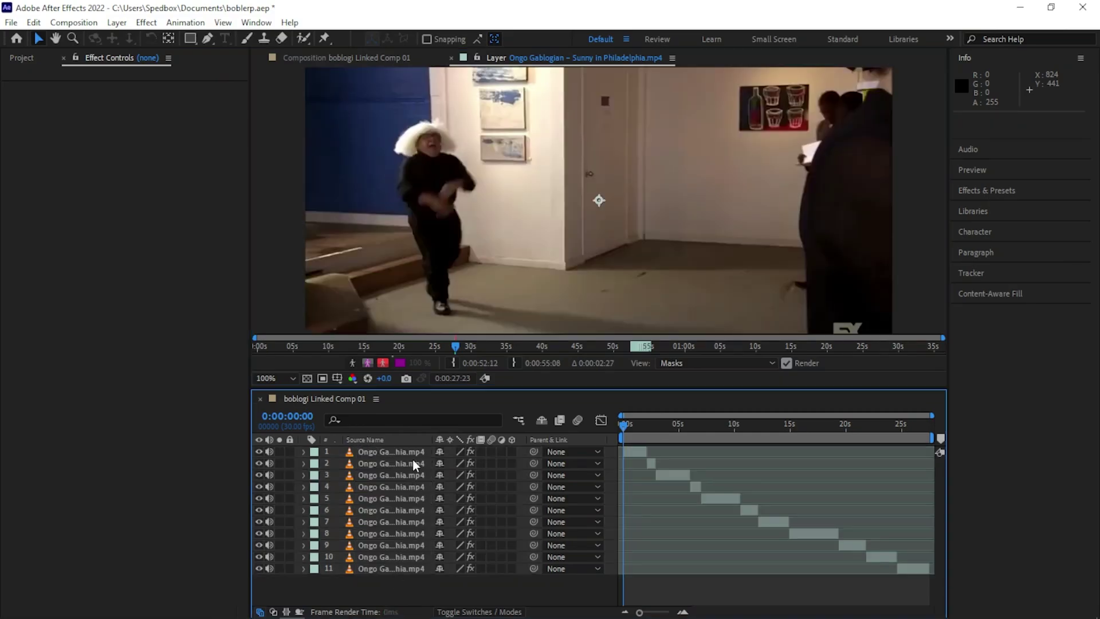
pyautogui.click(411, 453)
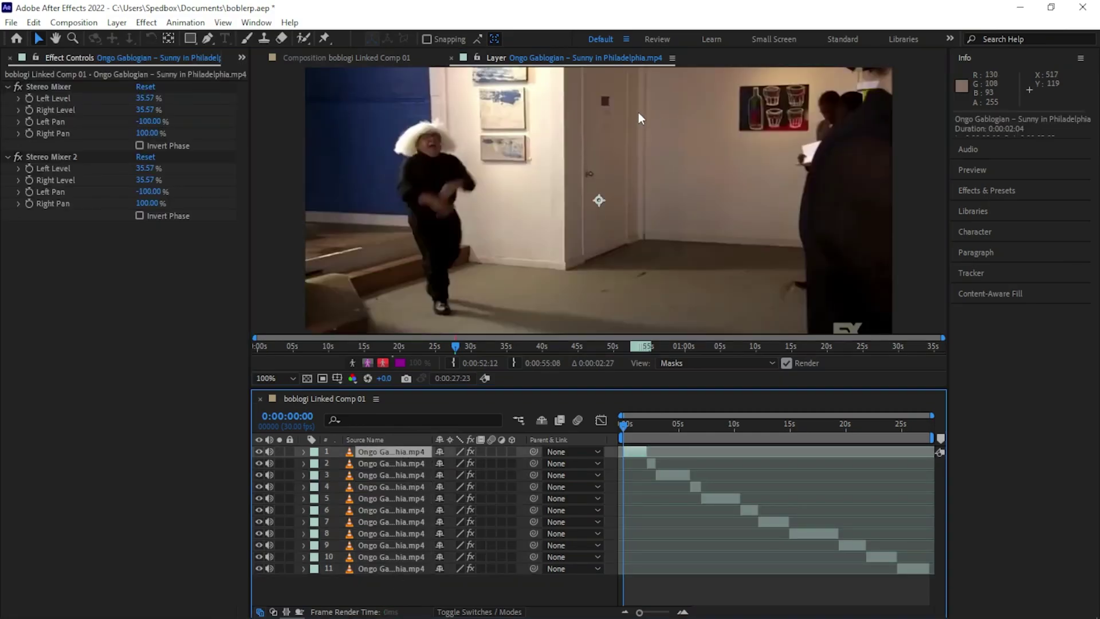
pyautogui.click(299, 41)
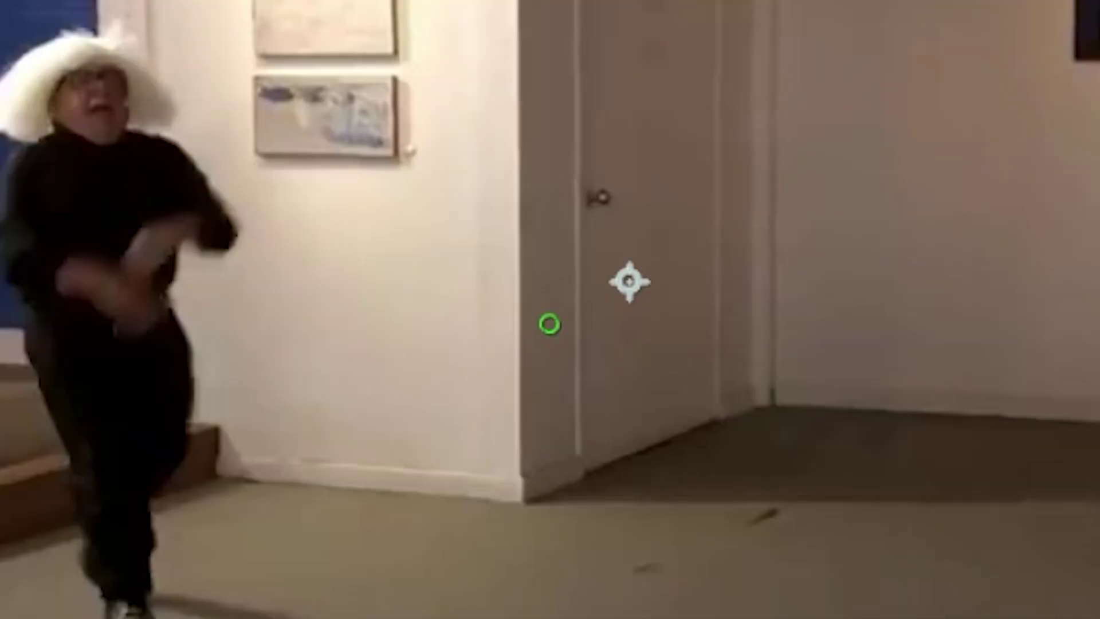
pyautogui.moveTo(549, 323); pyautogui.dragTo(550, 321)
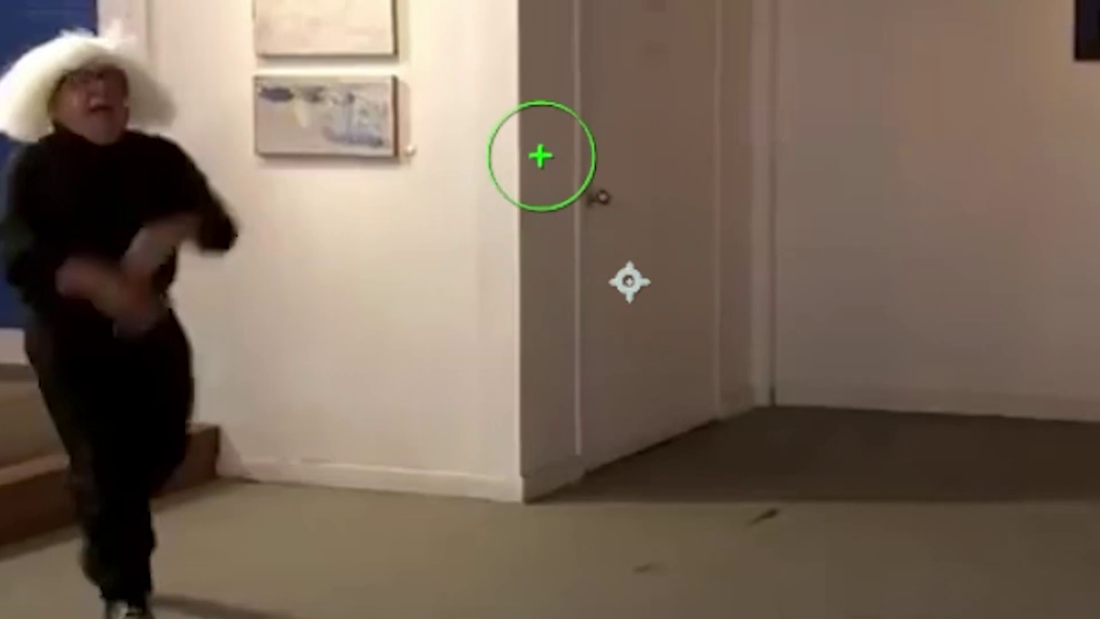
pyautogui.moveTo(88, 108); pyautogui.dragTo(101, 398)
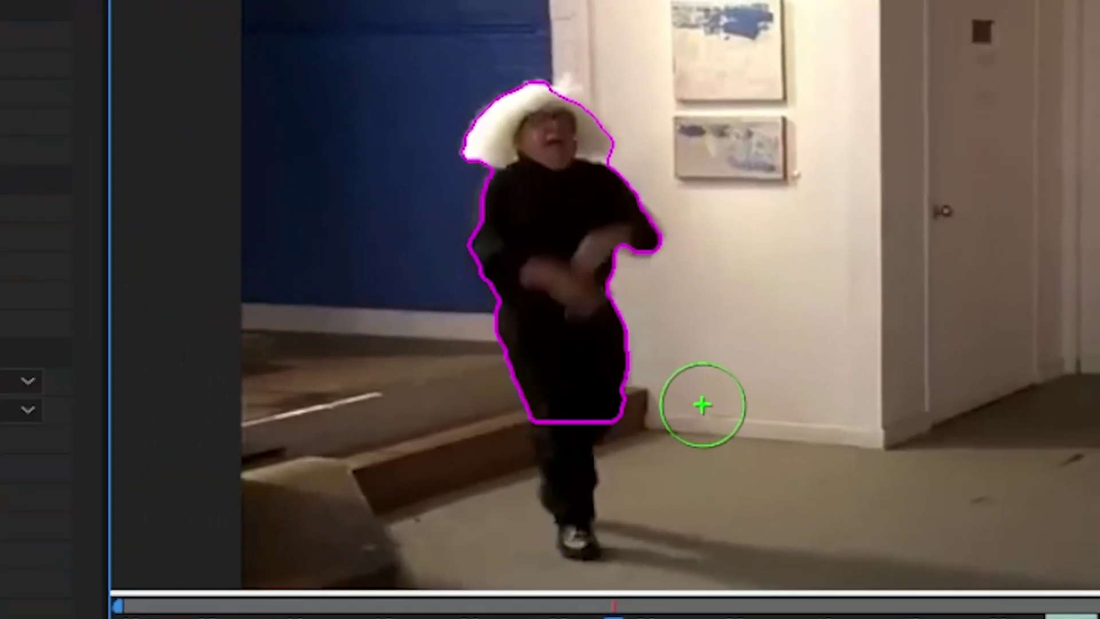
pyautogui.moveTo(590, 403)
pyautogui.mouseDown()
pyautogui.moveTo(511, 334)
pyautogui.moveTo(559, 128)
pyautogui.moveTo(517, 140)
pyautogui.mouseUp()
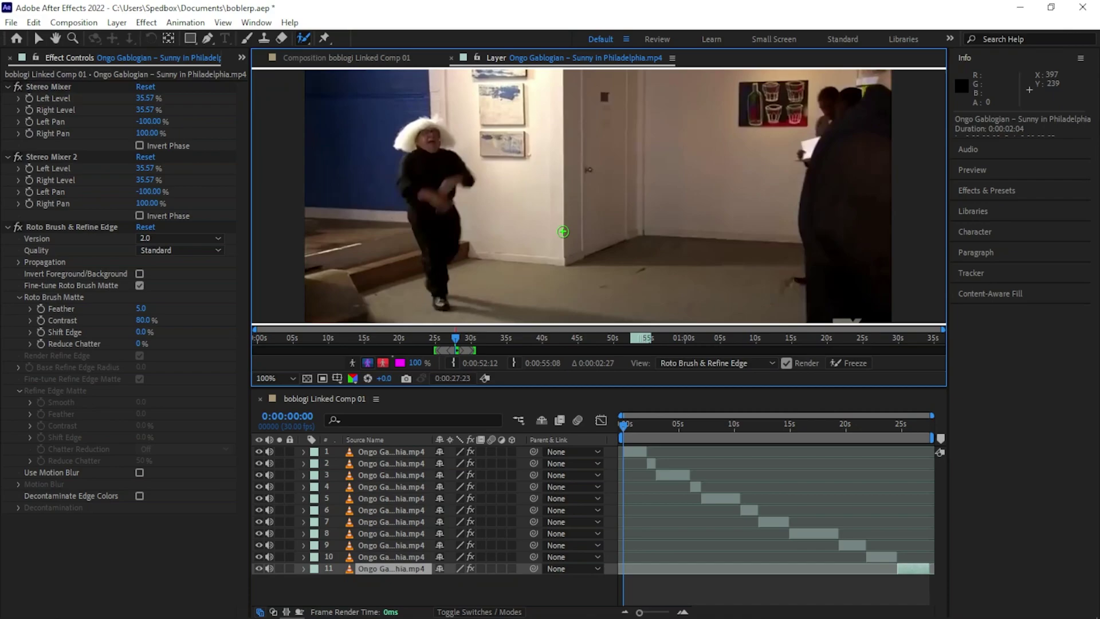
# Select the first layer, paint the man from wig to shoes with the Roto Brush, and refine the selection along the wig's edge.
pyautogui.click(405, 453)
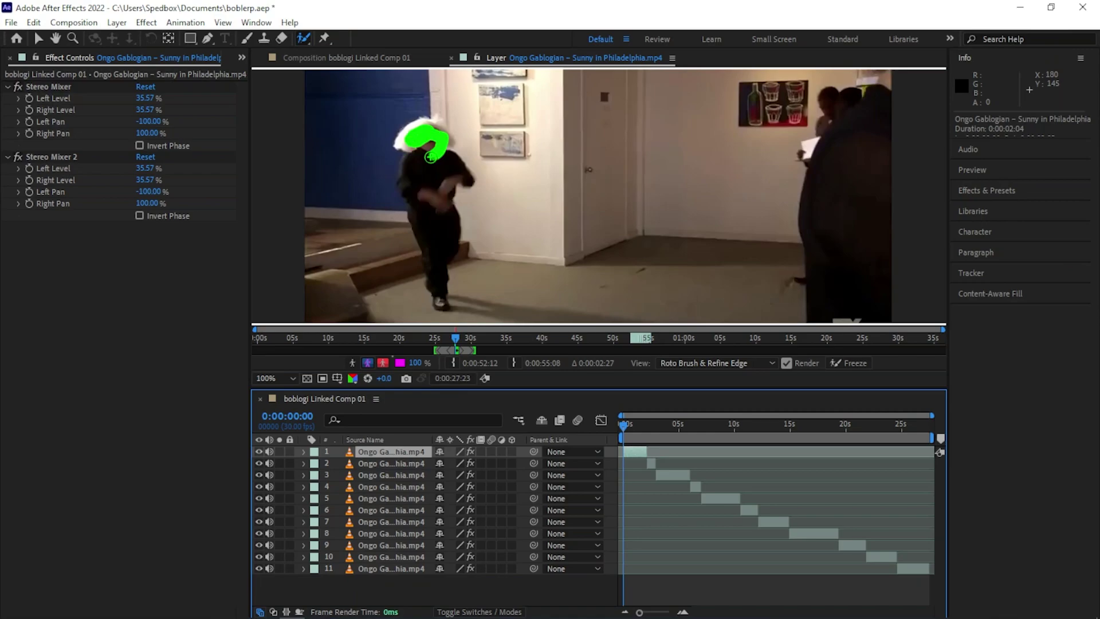
pyautogui.moveTo(431, 157)
pyautogui.mouseDown()
pyautogui.moveTo(422, 217)
pyautogui.moveTo(436, 290)
pyautogui.moveTo(447, 181)
pyautogui.mouseUp()
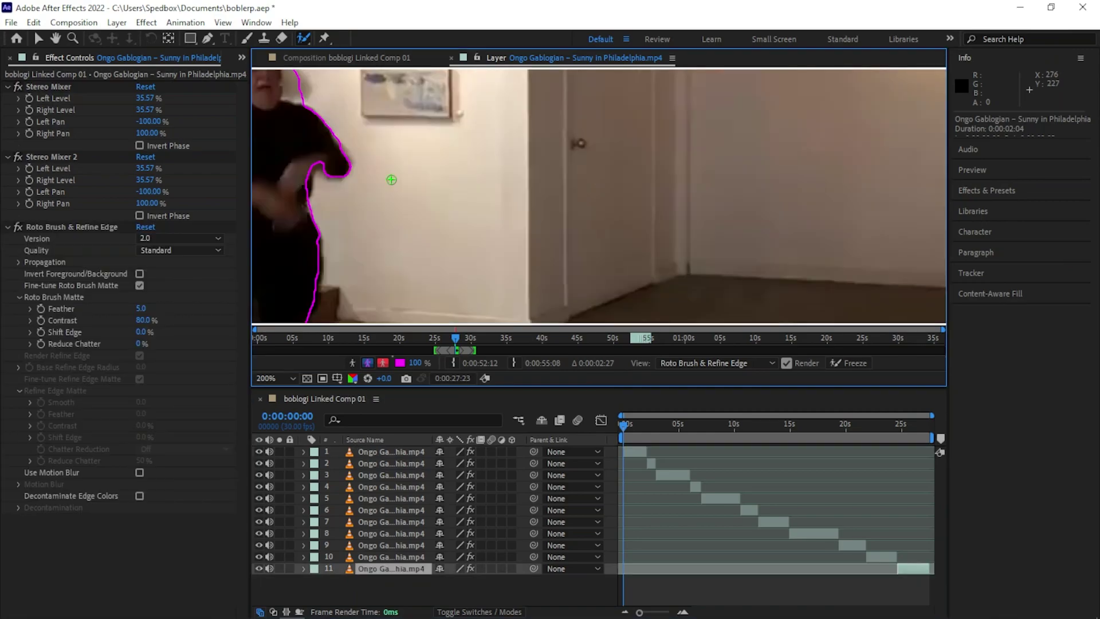
pyautogui.moveTo(394, 179)
pyautogui.mouseDown()
pyautogui.moveTo(620, 185)
pyautogui.moveTo(673, 261)
pyautogui.mouseUp()
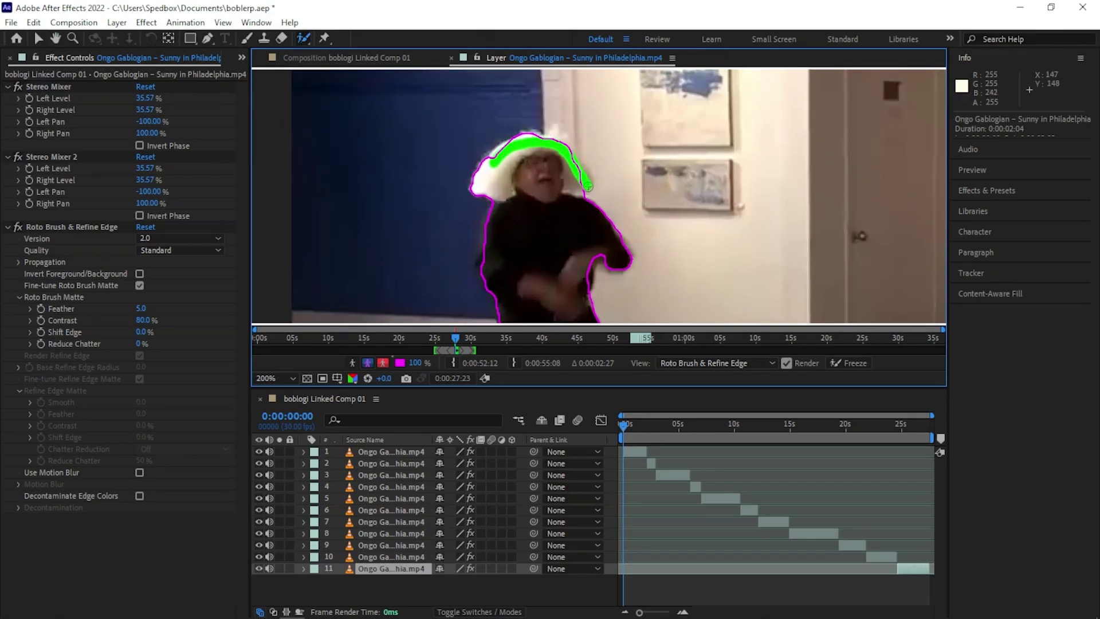
pyautogui.moveTo(581, 190); pyautogui.dragTo(582, 191)
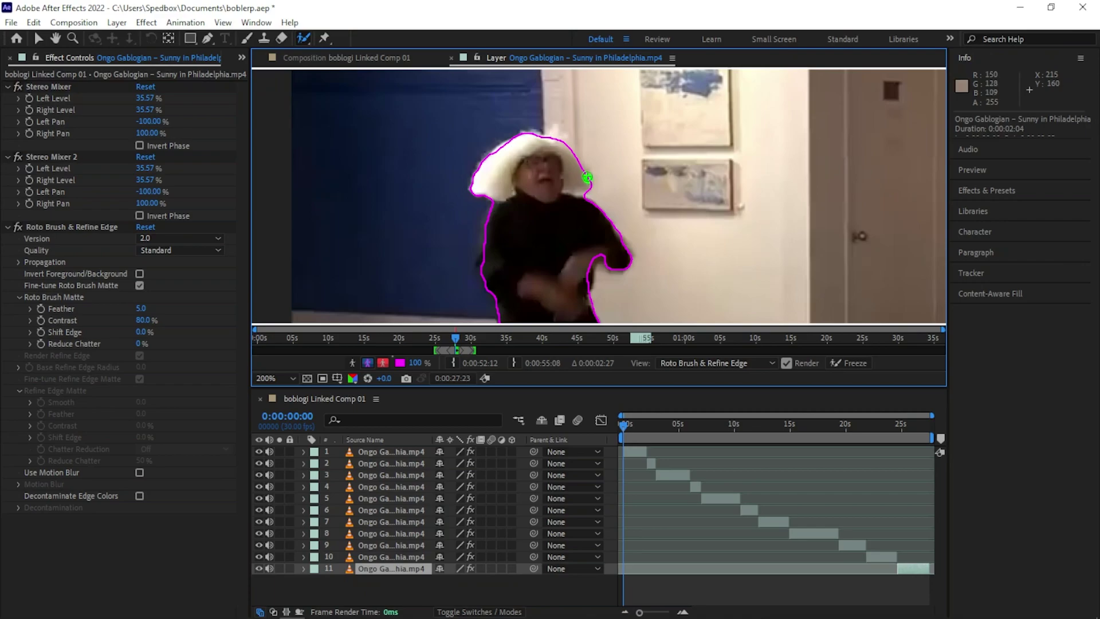
pyautogui.scroll(-2, 587, 177)
pyautogui.moveTo(535, 225)
pyautogui.mouseDown()
pyautogui.moveTo(636, 135)
pyautogui.moveTo(652, 187)
pyautogui.moveTo(662, 174)
pyautogui.mouseUp()
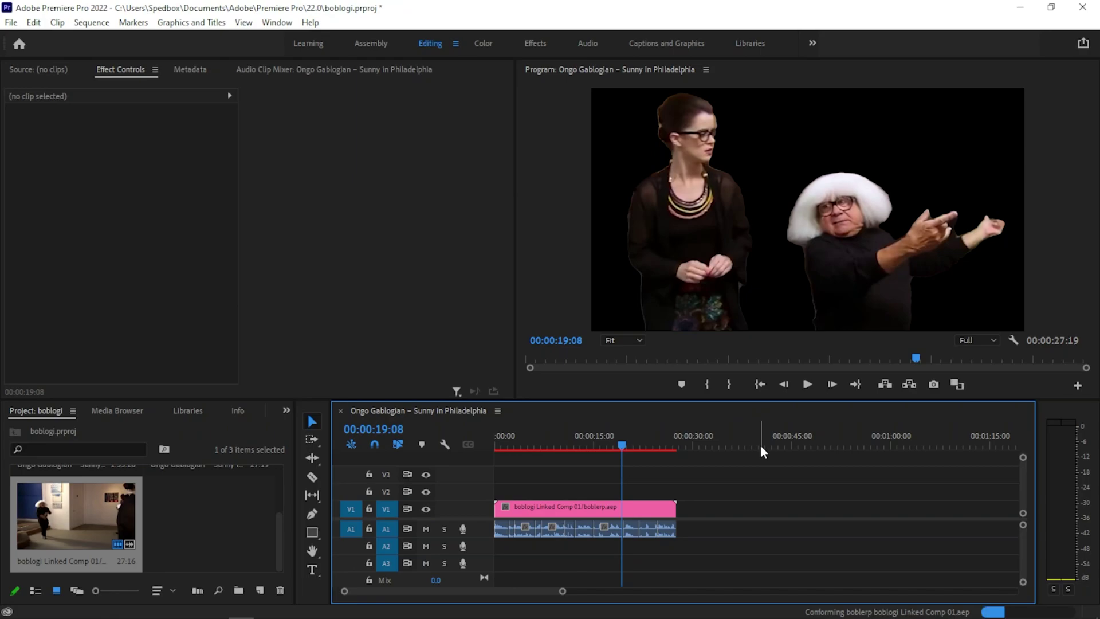
# Switch to Premiere Pro and move the linked composition clip up to track V2.
pyautogui.moveTo(583, 508); pyautogui.dragTo(582, 493)
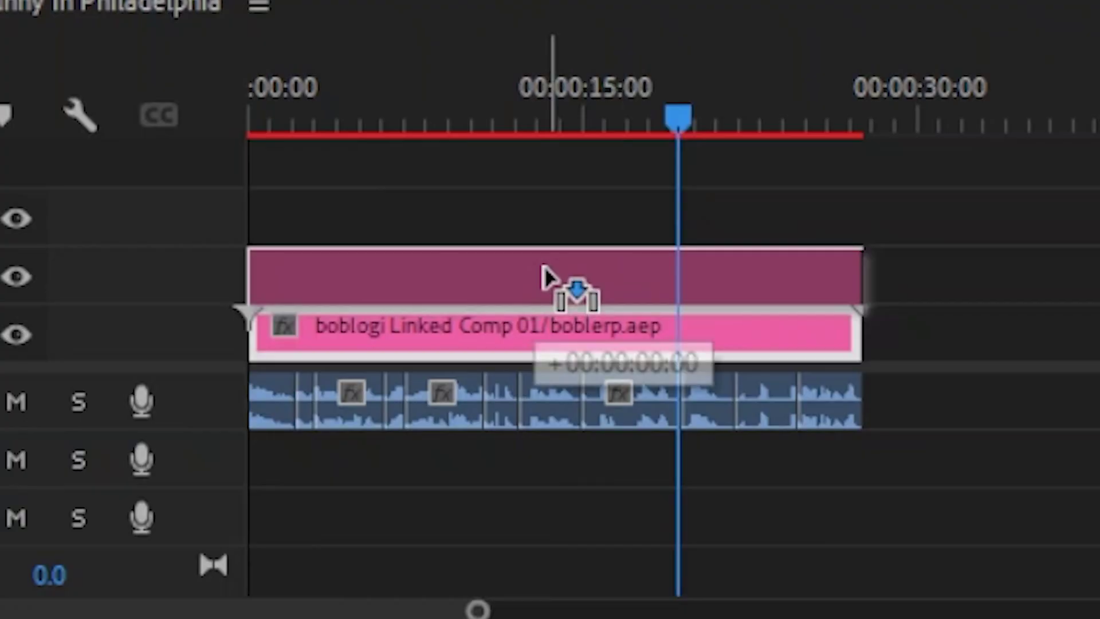
pyautogui.moveTo(544, 278); pyautogui.dragTo(544, 279)
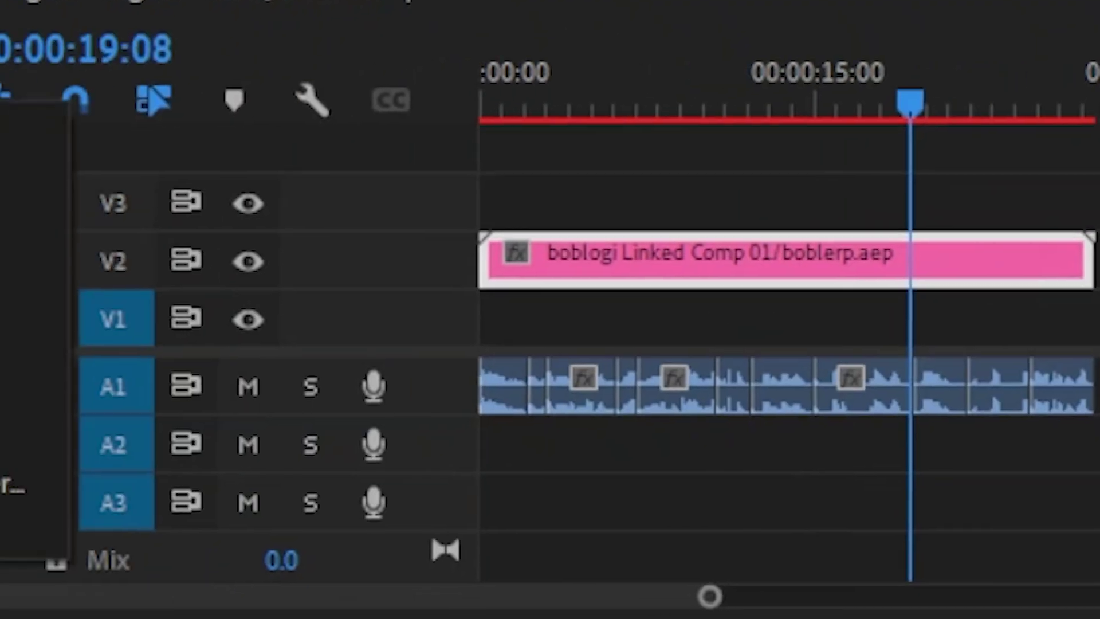
# Create a bright green color matte with the default name Color Matte.
pyautogui.click(437, 543)
pyautogui.click(579, 394)
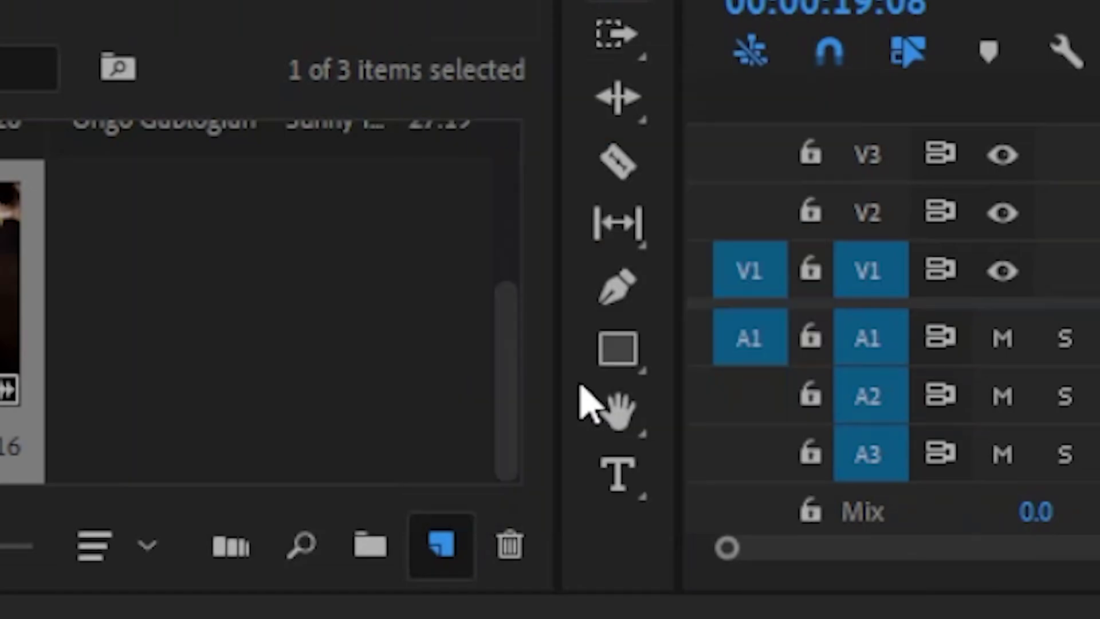
pyautogui.click(572, 367)
pyautogui.click(575, 281)
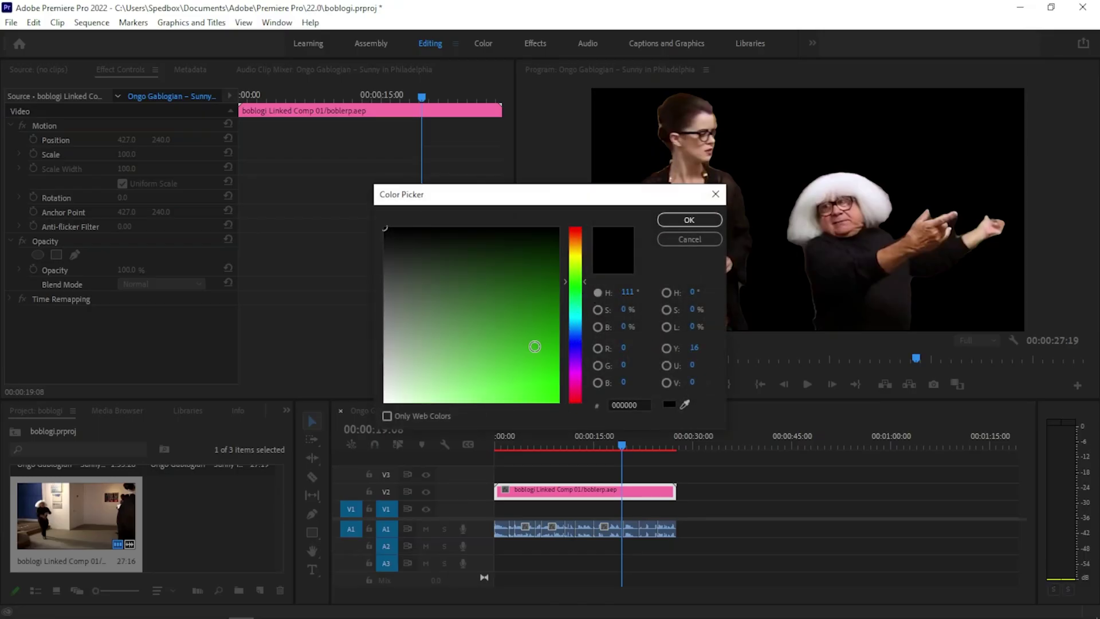
pyautogui.click(535, 347)
pyautogui.click(682, 221)
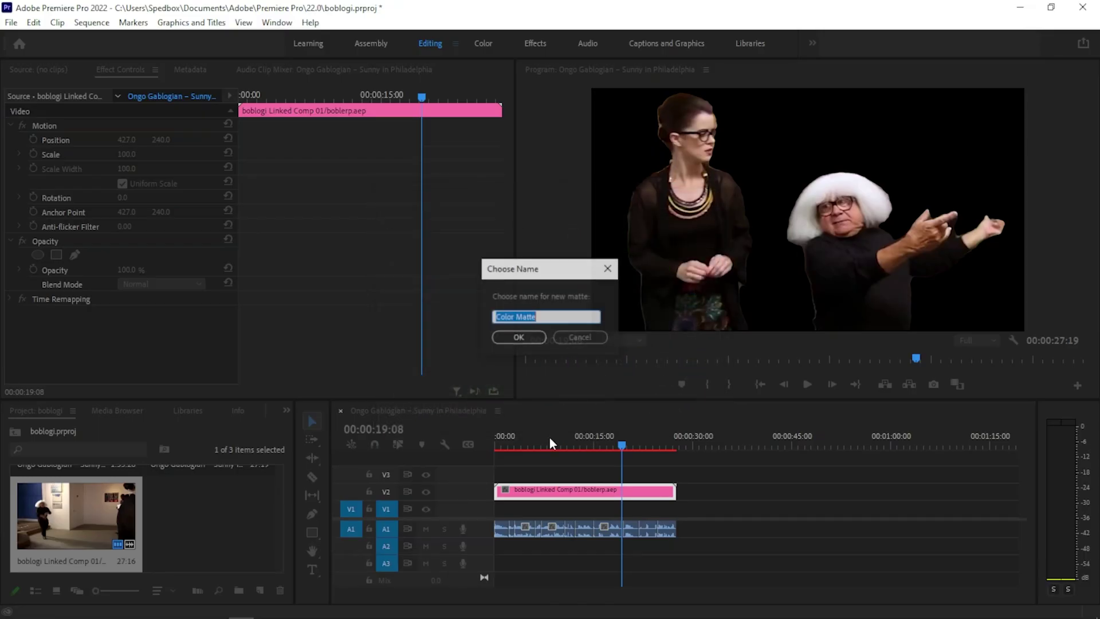
pyautogui.press('Return')
# Place the green matte on track V1 beneath the linked composition and match its length to the clip above.
pyautogui.moveTo(345, 497); pyautogui.dragTo(676, 512)
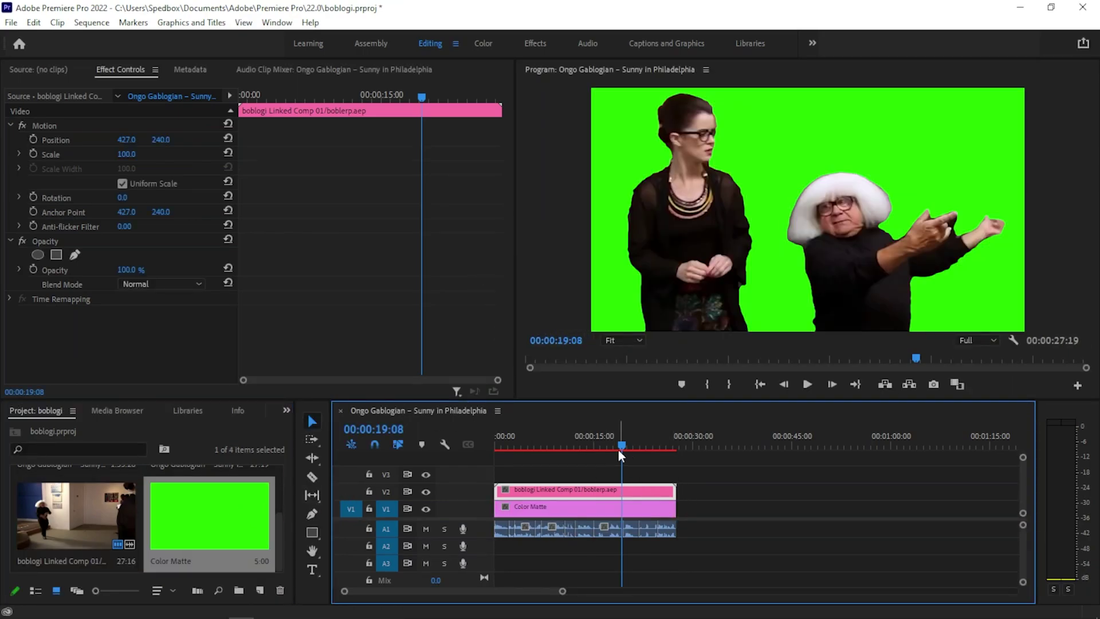
pyautogui.moveTo(618, 449); pyautogui.dragTo(588, 450)
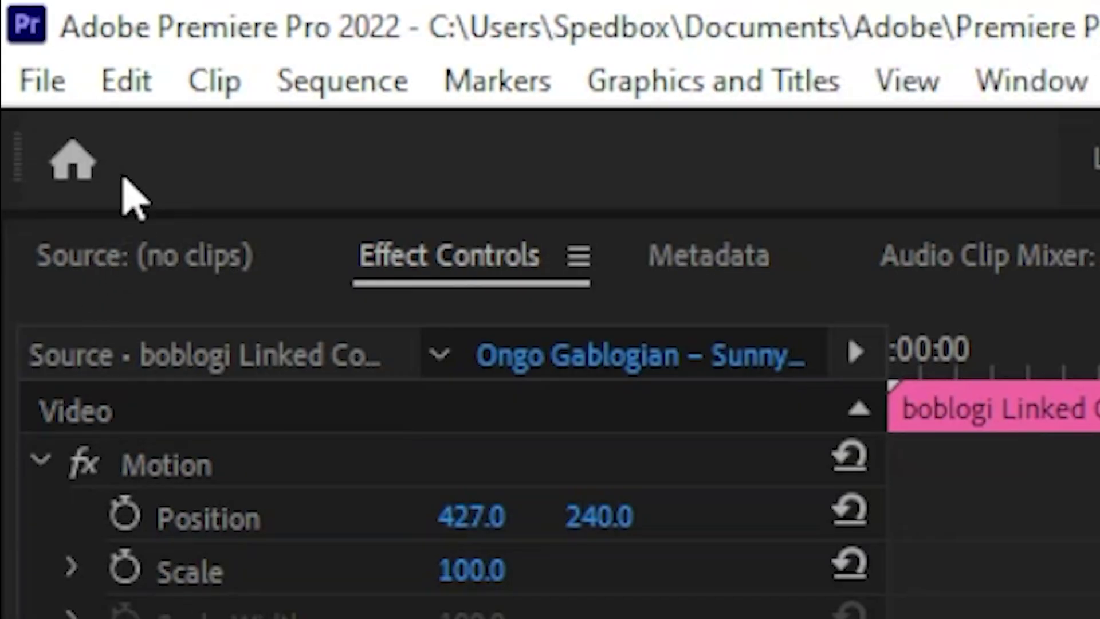
# Export the green-screen sequence as a video and bring the exported file into the project.
pyautogui.click(78, 85)
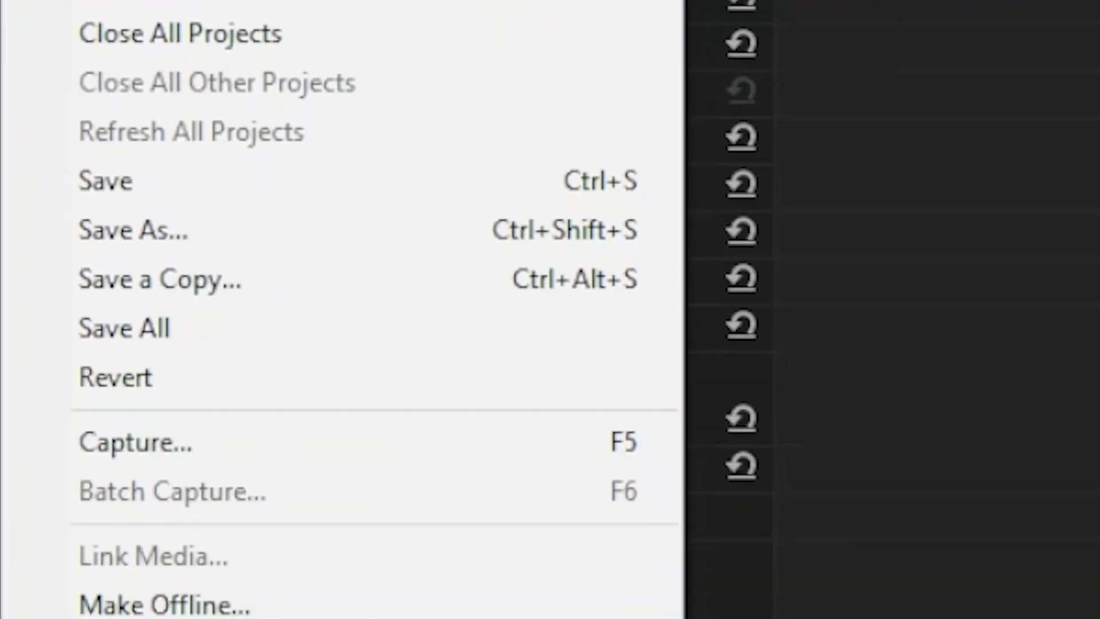
pyautogui.moveTo(516, 280)
pyautogui.click(710, 279)
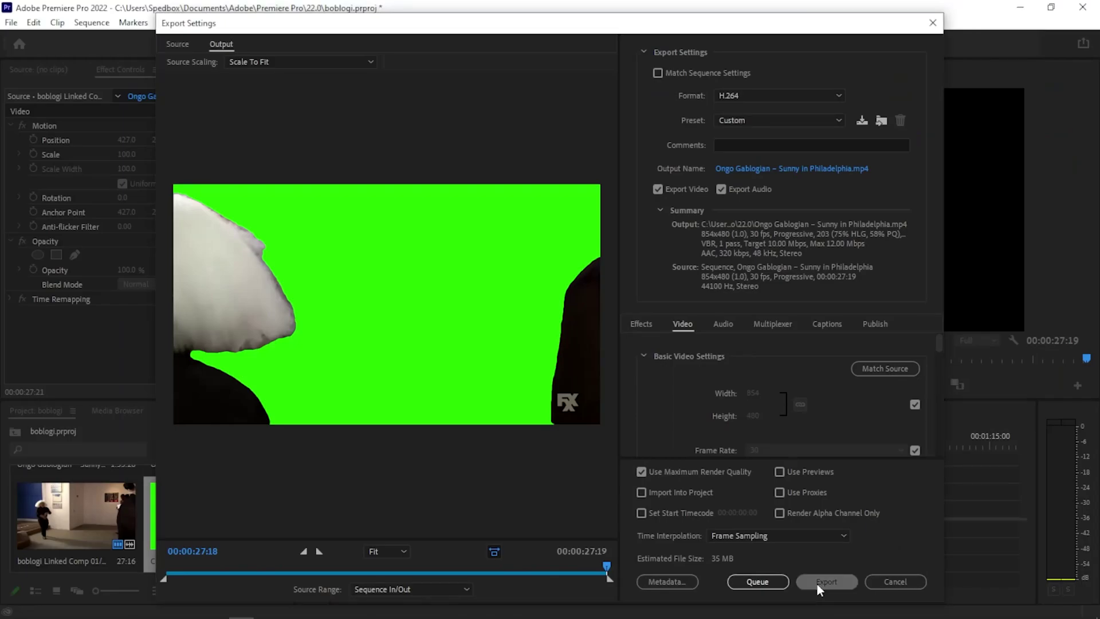
pyautogui.click(818, 584)
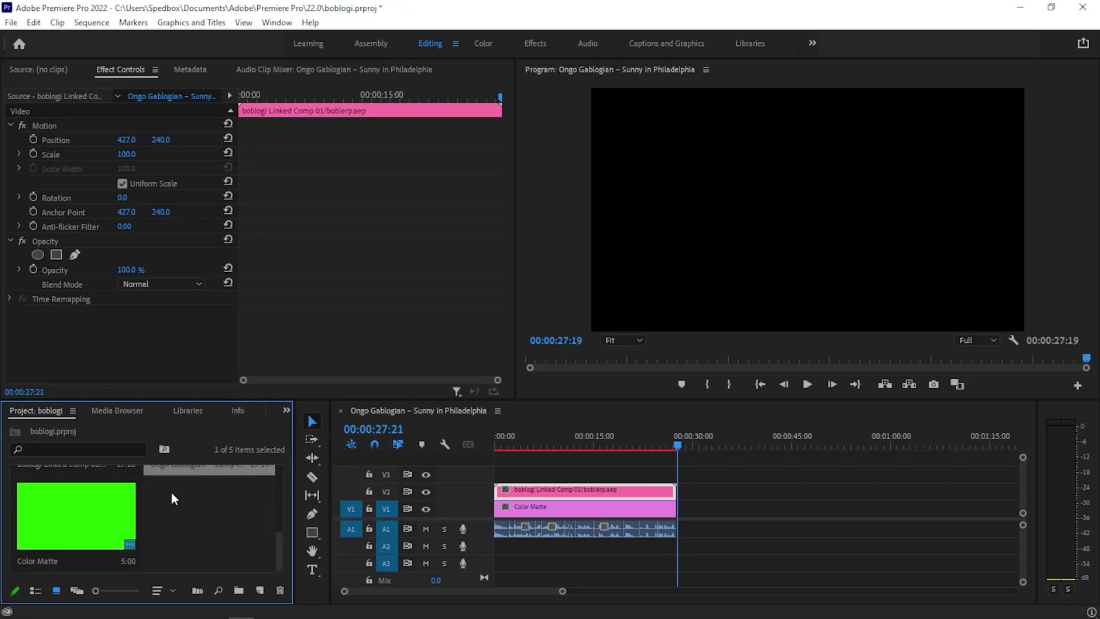
# Clear the linked composition, color matte and audio clips from the timeline.
pyautogui.scroll(2, 169, 497)
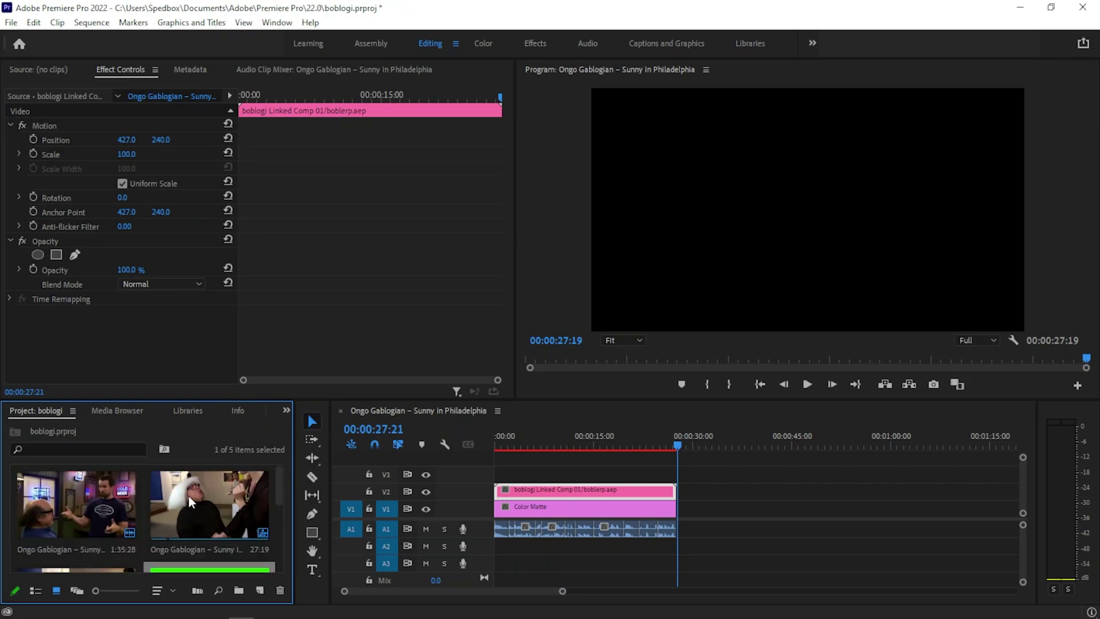
pyautogui.moveTo(707, 550); pyautogui.dragTo(505, 474)
pyautogui.rightClick(571, 497)
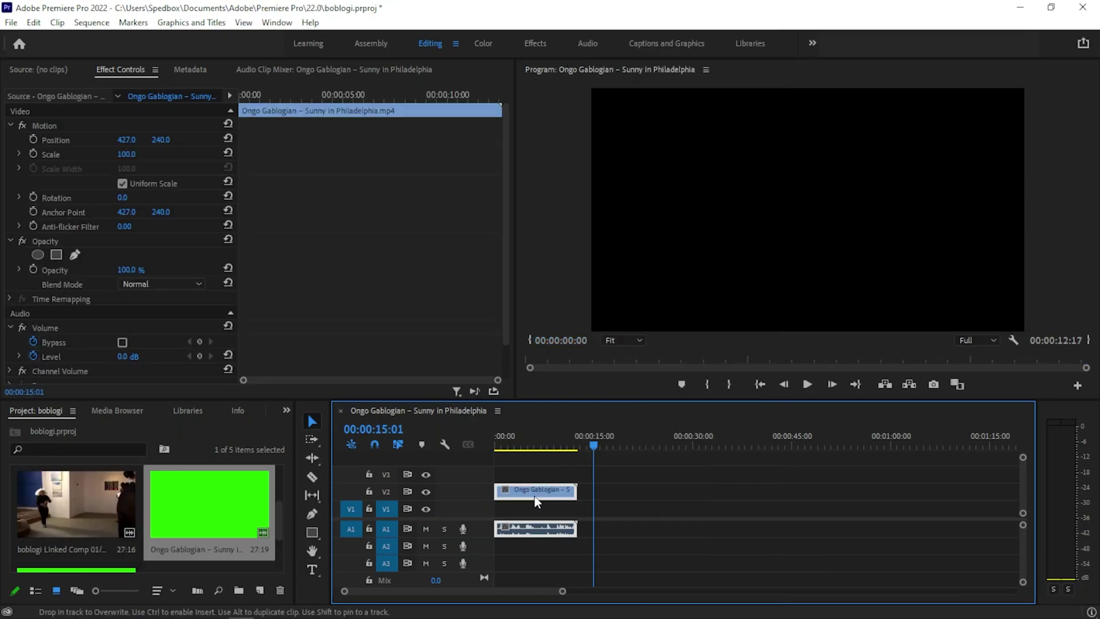
# Apply the Ultra Key effect to the green-screen clip on V2 and sample the green background as its key color.
pyautogui.moveTo(523, 435); pyautogui.dragTo(494, 438)
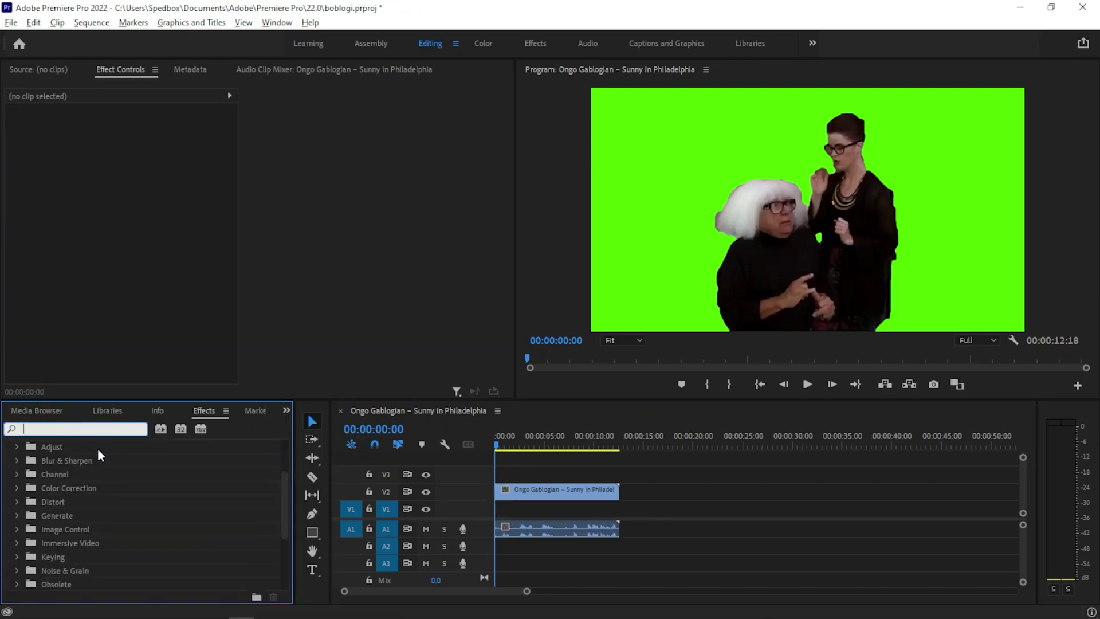
pyautogui.write('ultra')
pyautogui.moveTo(67, 528); pyautogui.dragTo(590, 491)
pyautogui.click(141, 370)
pyautogui.click(634, 258)
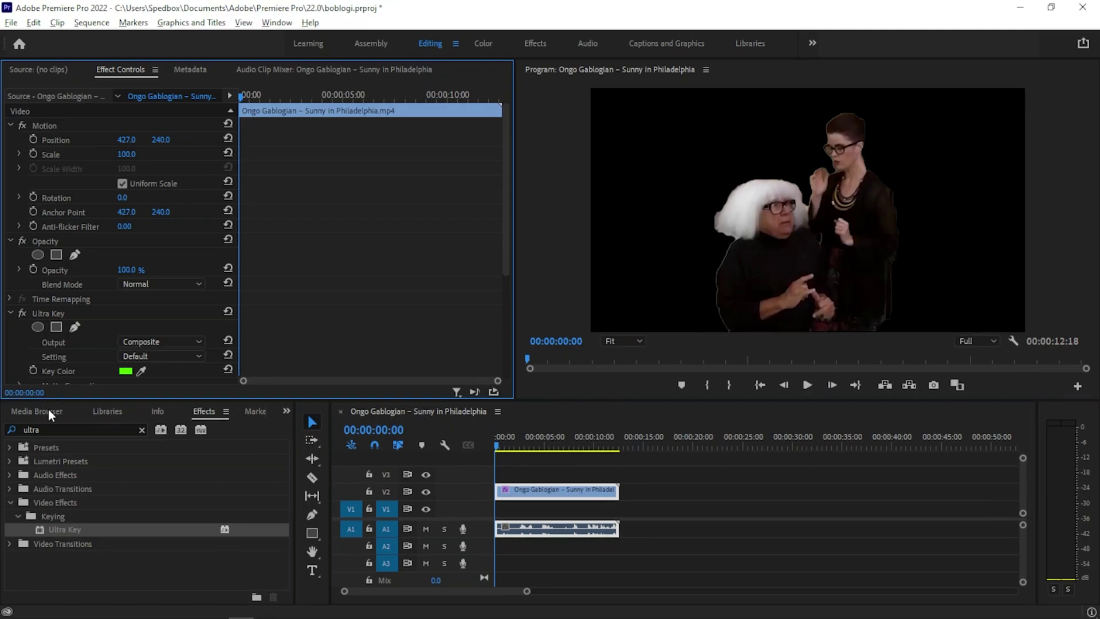
pyautogui.click(65, 411)
pyautogui.click(23, 412)
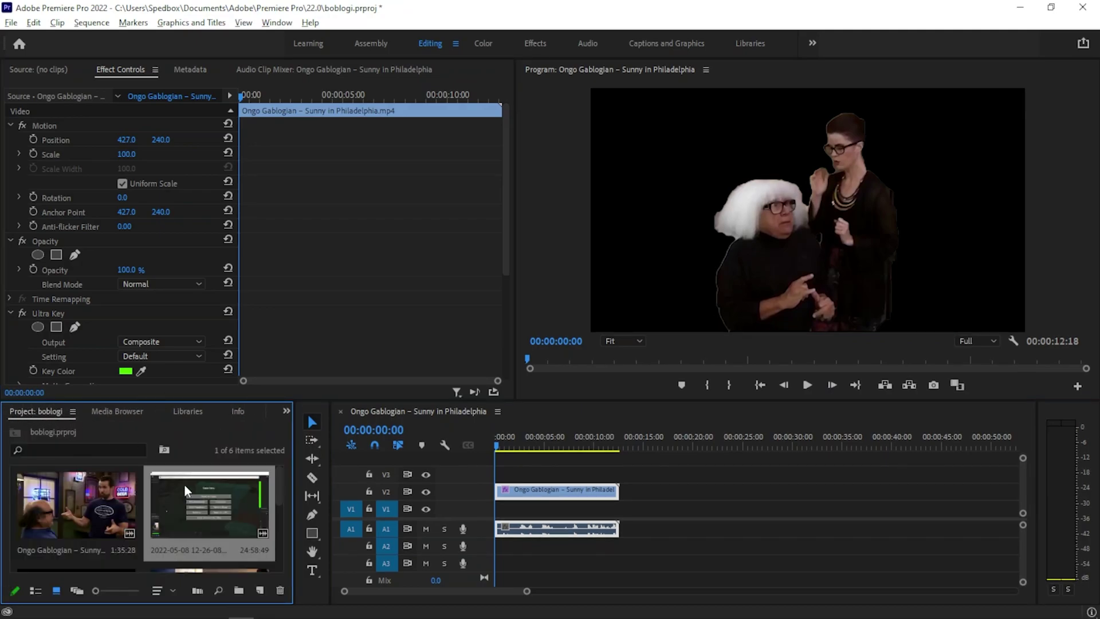
pyautogui.moveTo(183, 484); pyautogui.dragTo(505, 526)
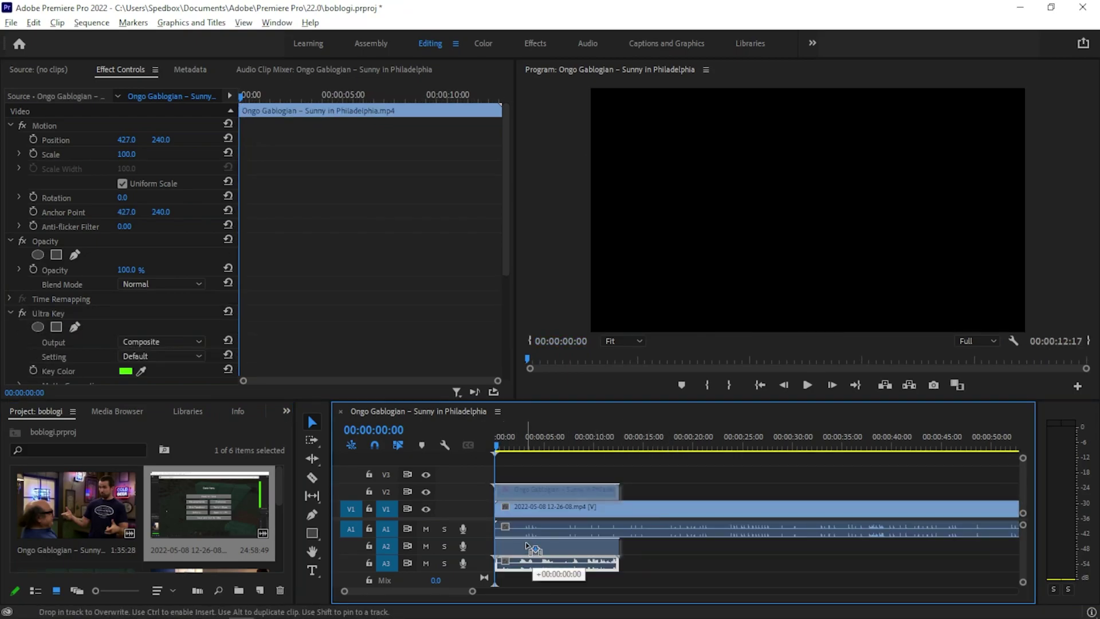
# Unlink and delete the background footage's audio, and move the keyed clip's audio up to track A1.
pyautogui.rightClick(582, 509)
pyautogui.moveTo(749, 547)
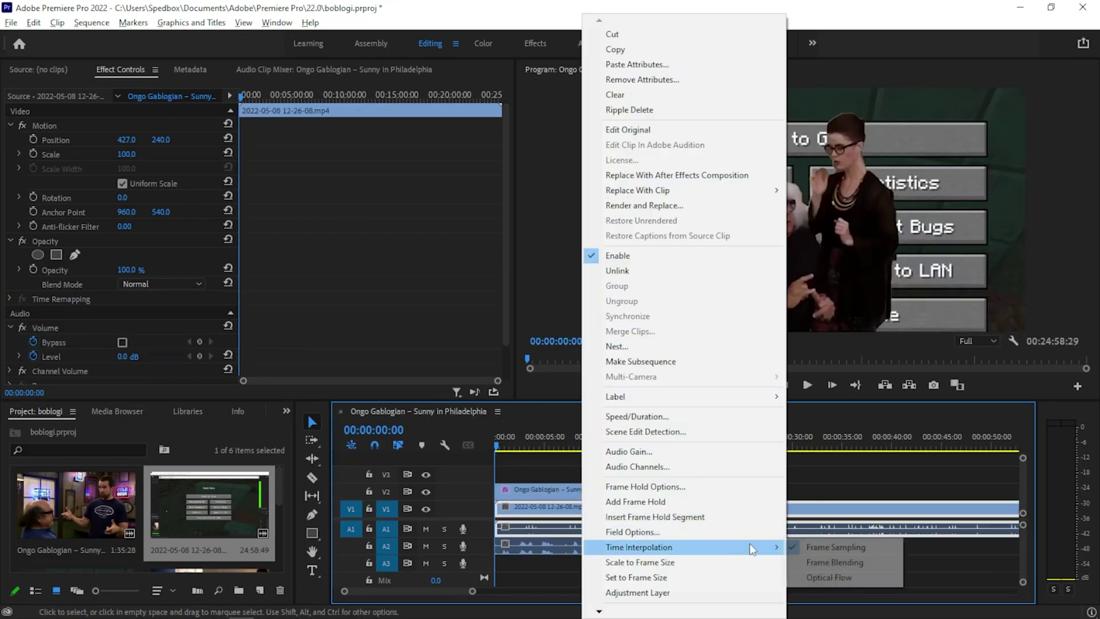
pyautogui.click(636, 270)
pyautogui.click(661, 528)
pyautogui.press('Delete')
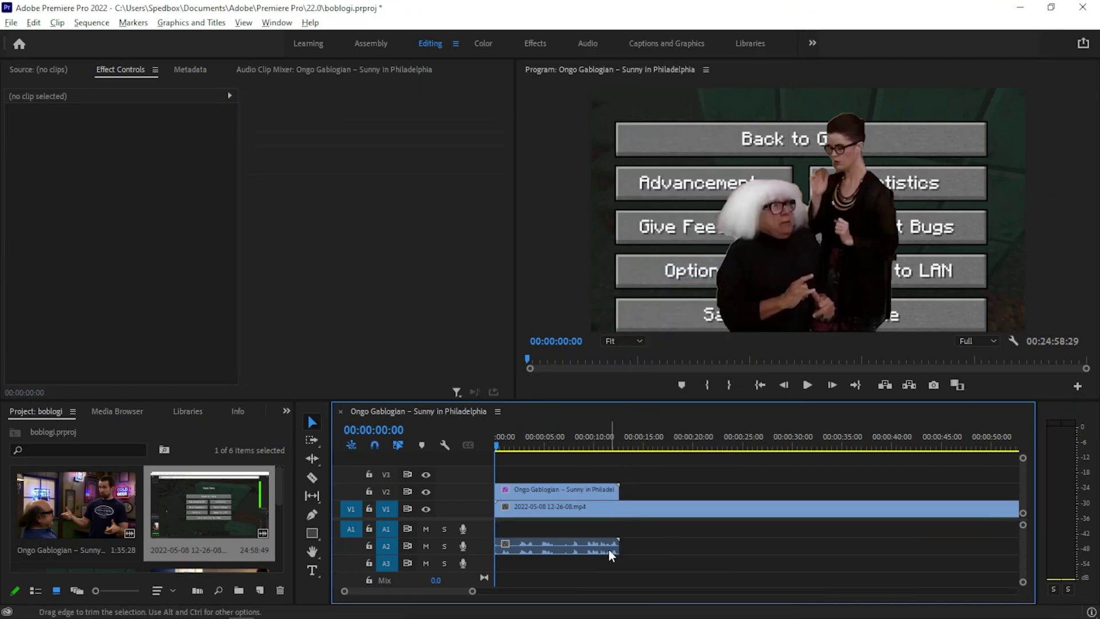
pyautogui.moveTo(609, 549); pyautogui.dragTo(600, 532)
# Scrub through the sequence to review the background footage behind the keyed clip.
pyautogui.moveTo(543, 444); pyautogui.dragTo(493, 446)
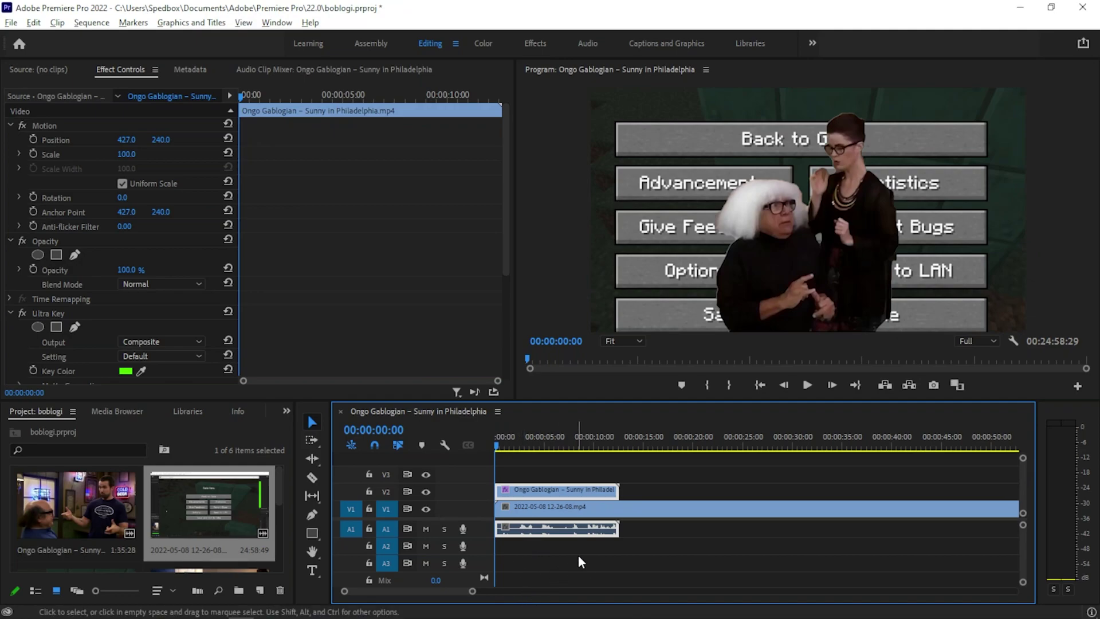
pyautogui.scroll(-5, 596, 560)
pyautogui.moveTo(738, 441); pyautogui.dragTo(842, 442)
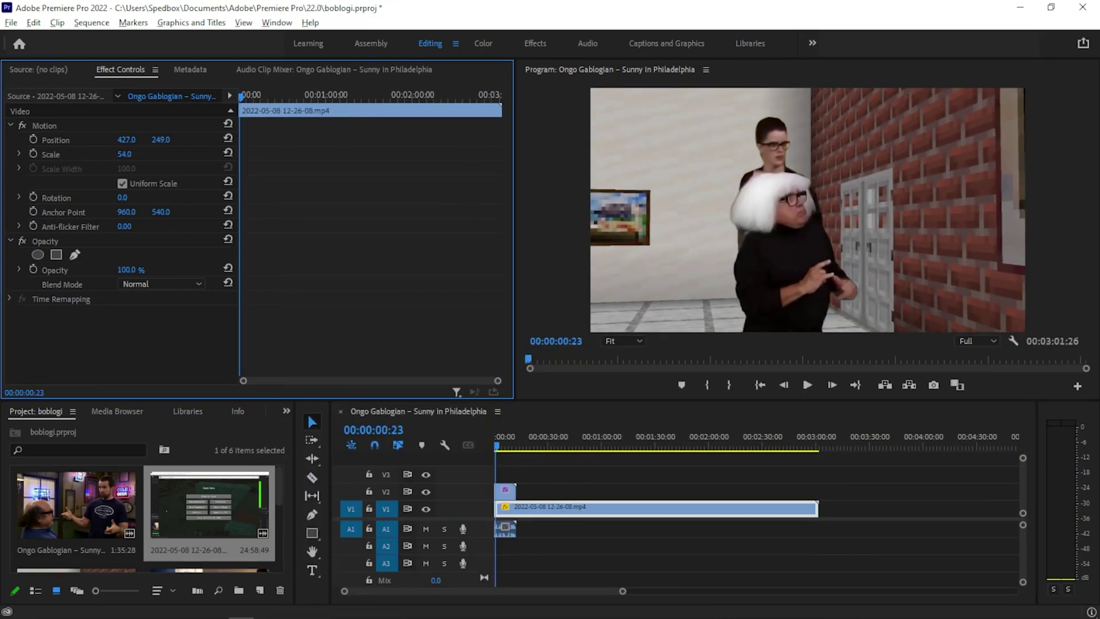
pyautogui.moveTo(497, 445); pyautogui.dragTo(803, 456)
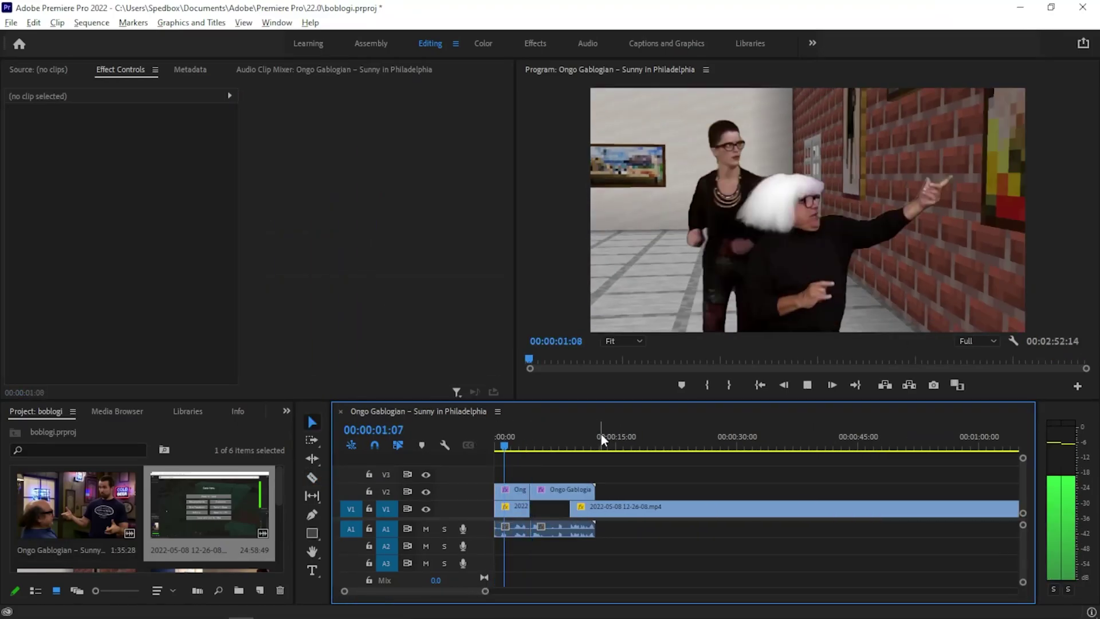